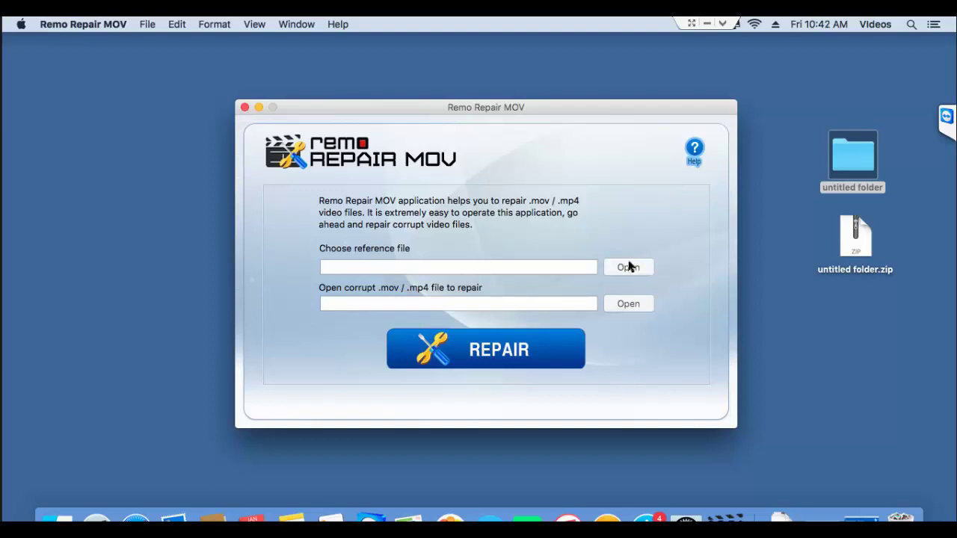
Set (6)CcutMoov&PstBtwMdat-O1.MP4 as the healthy reference video.
{"action": "left_click", "coordinate": [629, 267]}
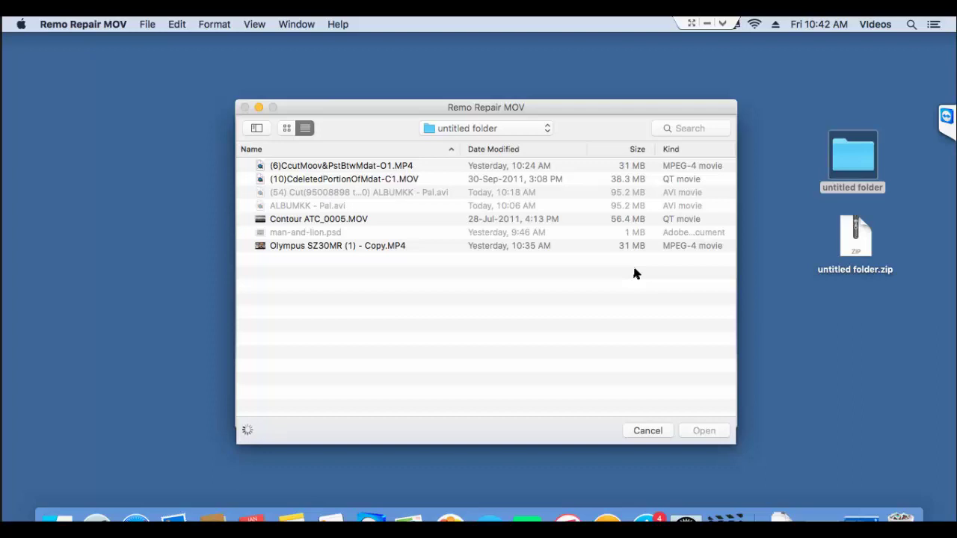
{"action": "left_click", "coordinate": [325, 166]}
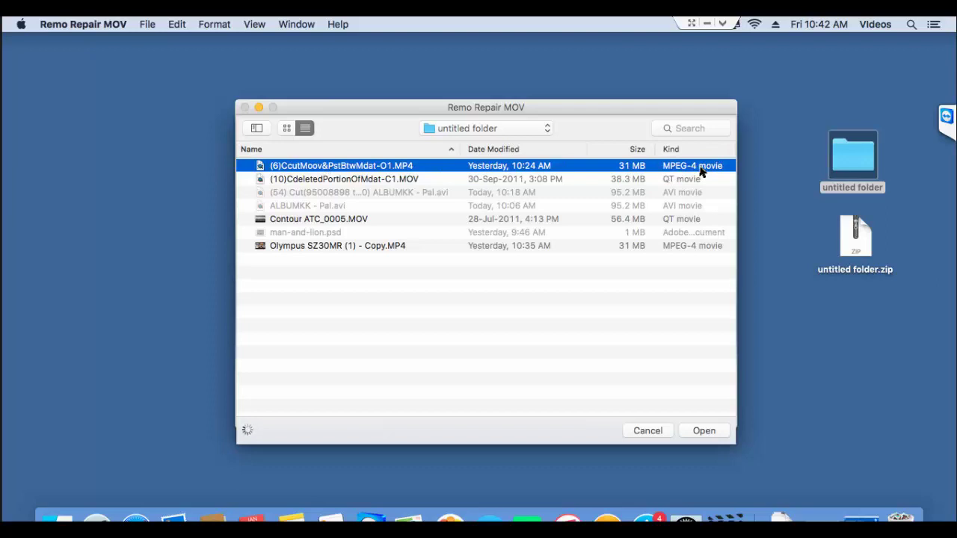
{"action": "left_click", "coordinate": [711, 432]}
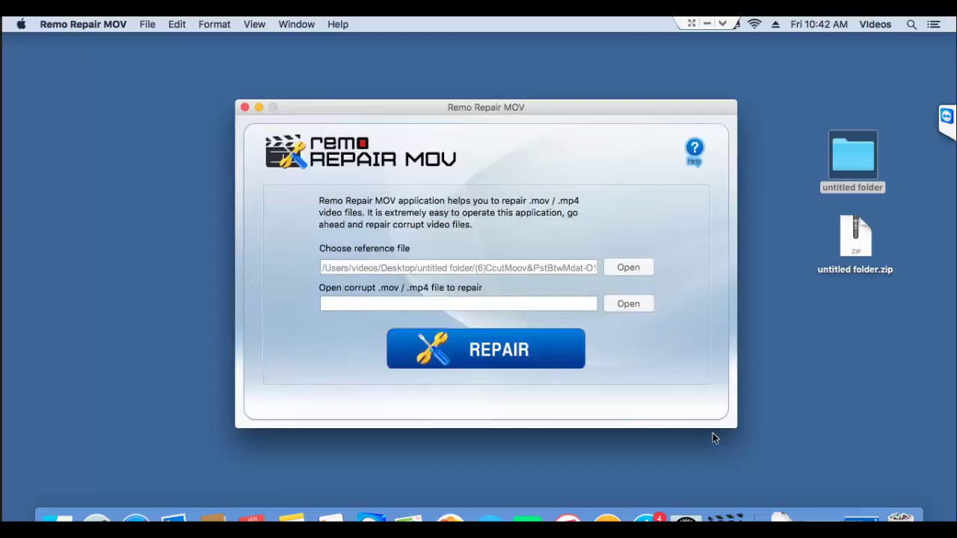
Choose Olympus SZ30MR (1) - Copy.MP4 as the corrupt video to repair.
{"action": "left_click", "coordinate": [629, 305]}
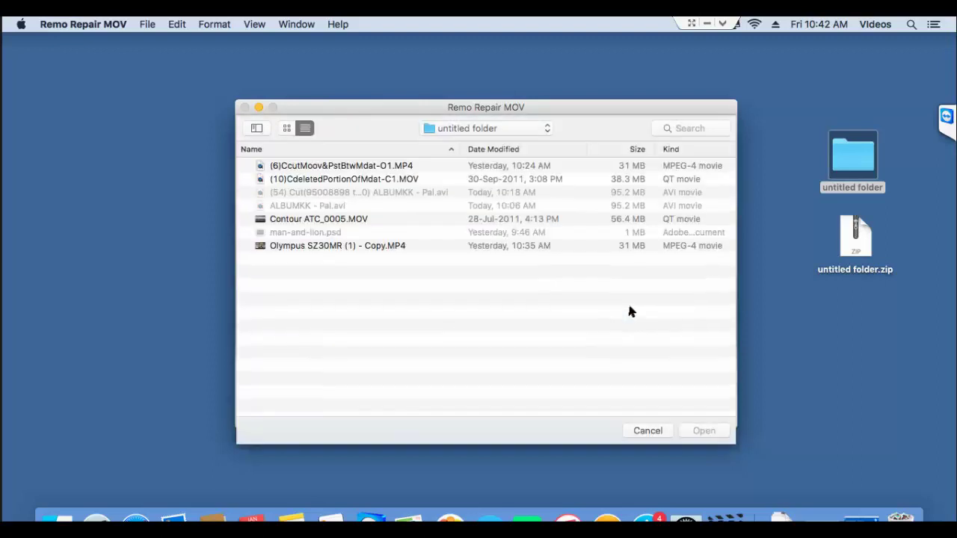
{"action": "left_click", "coordinate": [368, 249]}
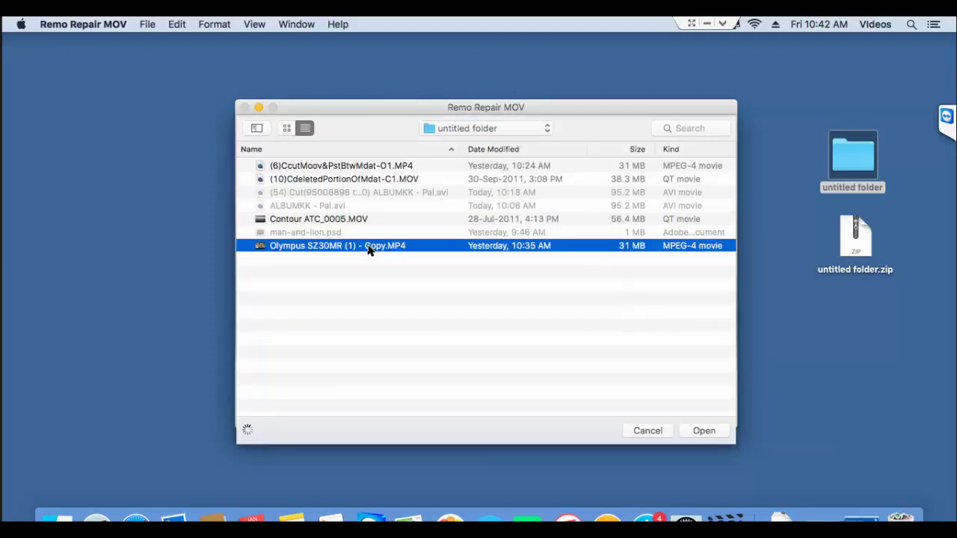
{"action": "left_click", "coordinate": [706, 432]}
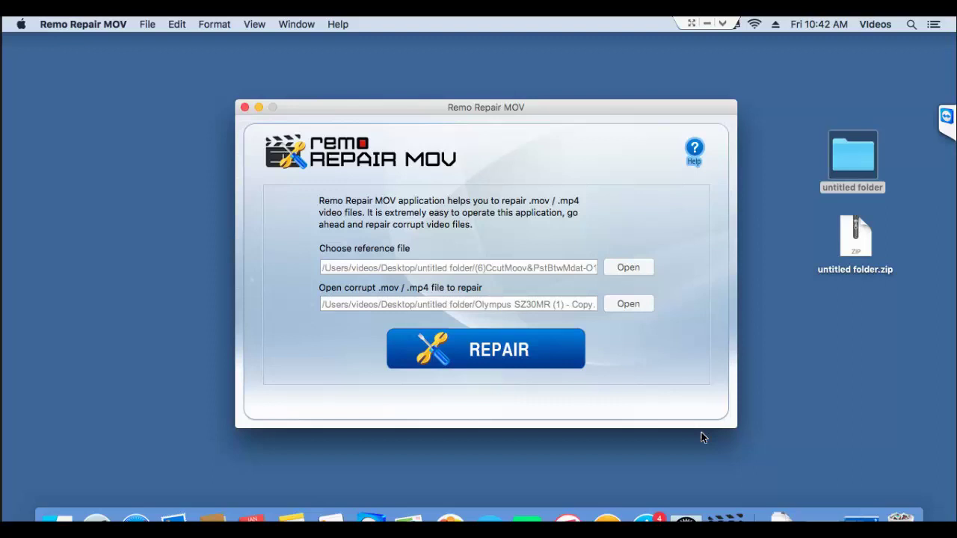
Try playing (6)CcutMoov&PstBtwMdat-O1.MP4 from untitled folder, dismiss QuickTime's can't-open error, and close the window.
{"action": "double_click", "coordinate": [848, 159]}
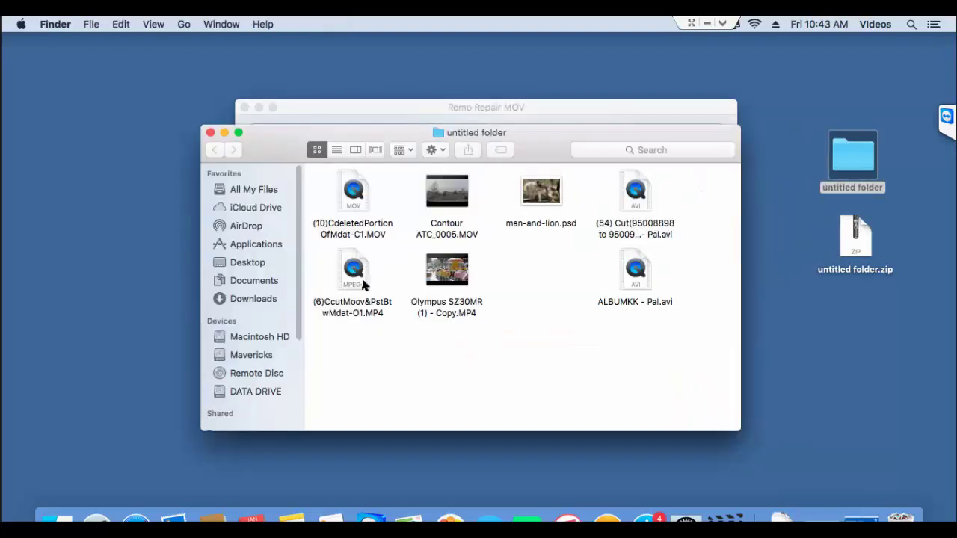
{"action": "left_click", "coordinate": [352, 272]}
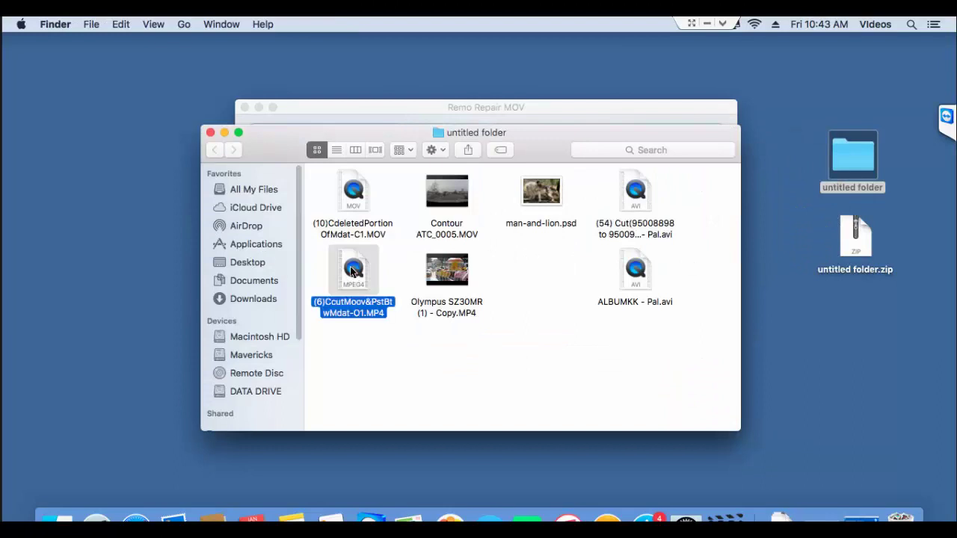
{"action": "double_click", "coordinate": [352, 272]}
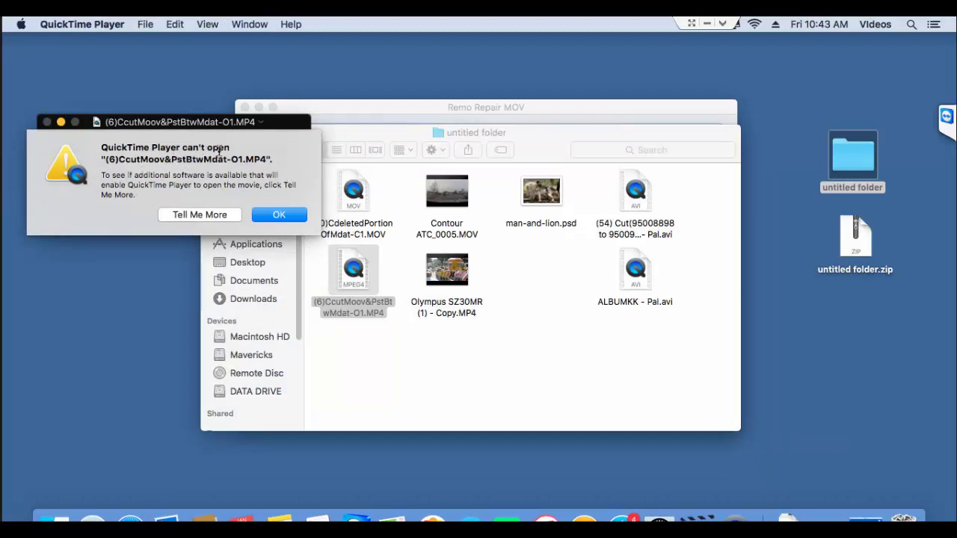
{"action": "left_click", "coordinate": [276, 217]}
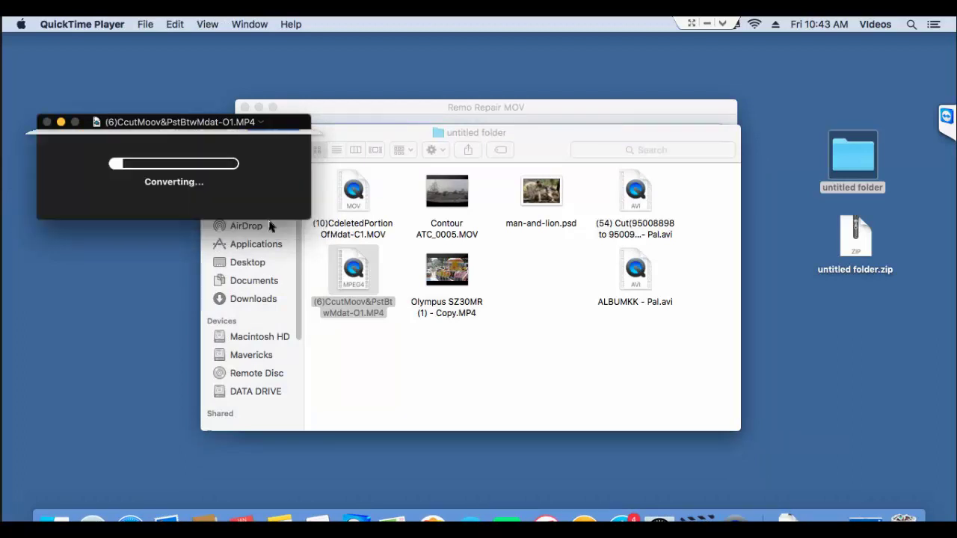
{"action": "left_click", "coordinate": [210, 132]}
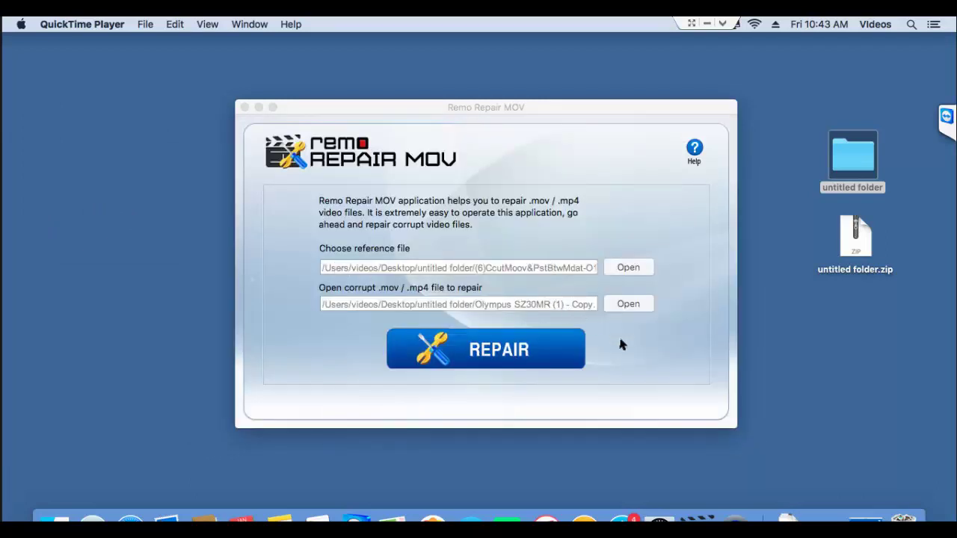
Run the repair on the Olympus SZ30MR copy and wait for the success message.
{"action": "left_click", "coordinate": [523, 339]}
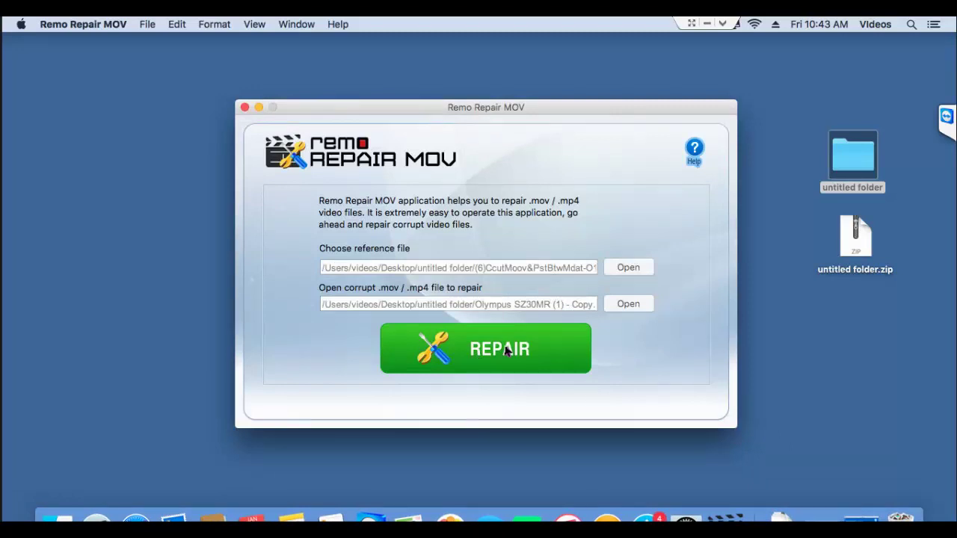
{"action": "left_click", "coordinate": [506, 351]}
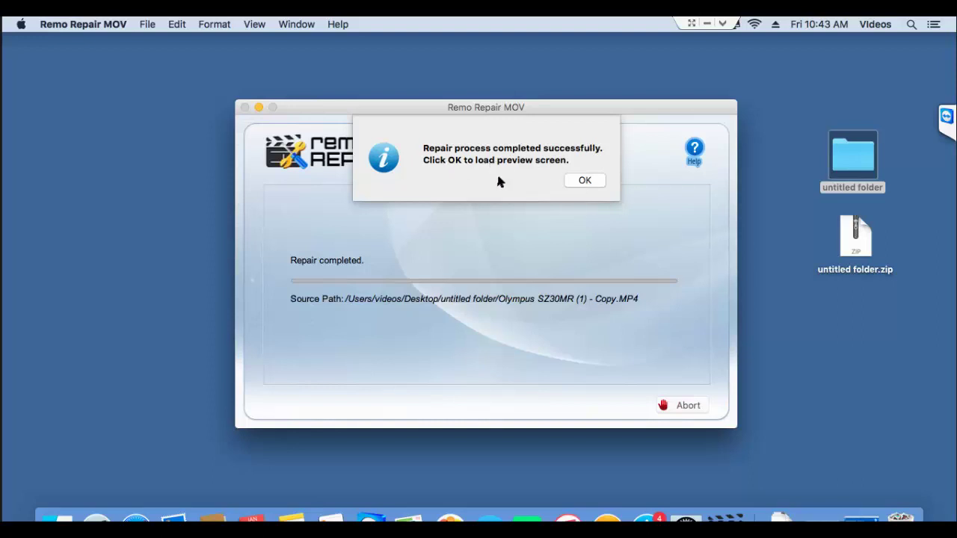
Load the repaired-file preview and save the output as Repaired in untitled folder.
{"action": "left_click", "coordinate": [594, 181]}
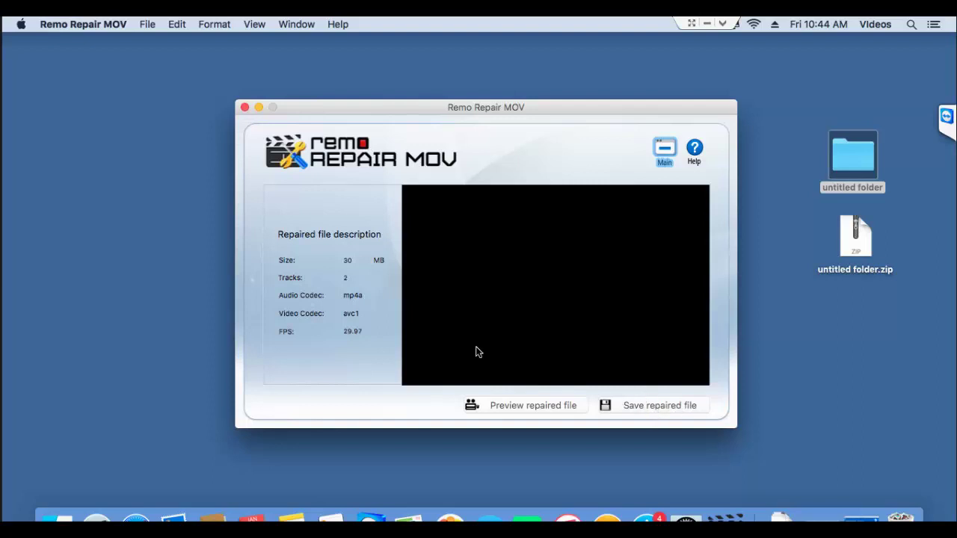
{"action": "left_click", "coordinate": [662, 412]}
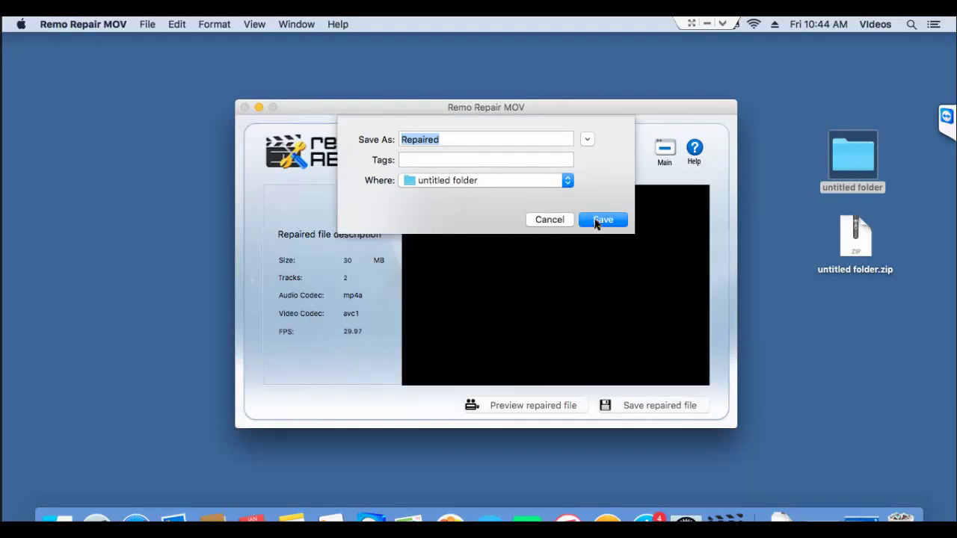
{"action": "left_click", "coordinate": [595, 222]}
{"action": "left_click", "coordinate": [602, 220]}
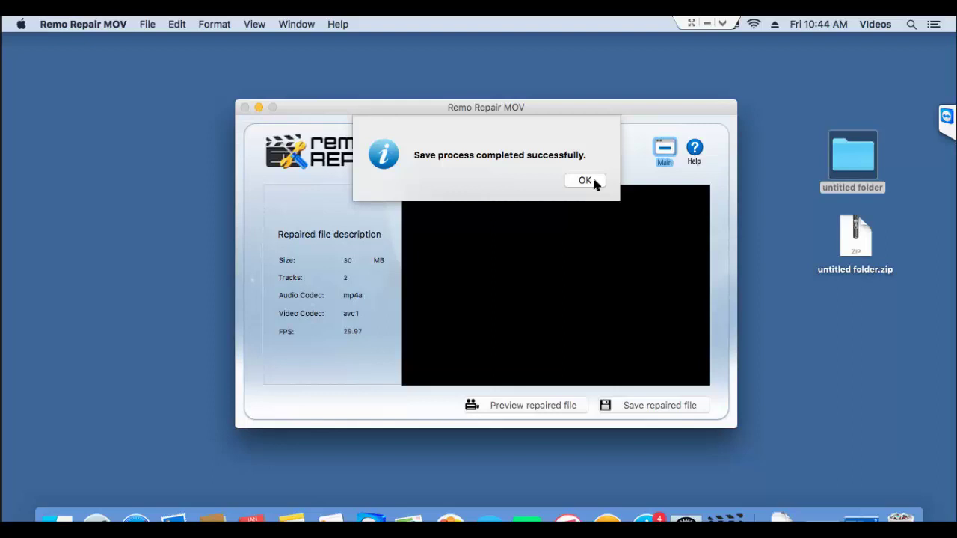
Dismiss the save message and select repaired.mov in untitled folder's Repaired folder.
{"action": "left_click", "coordinate": [575, 182]}
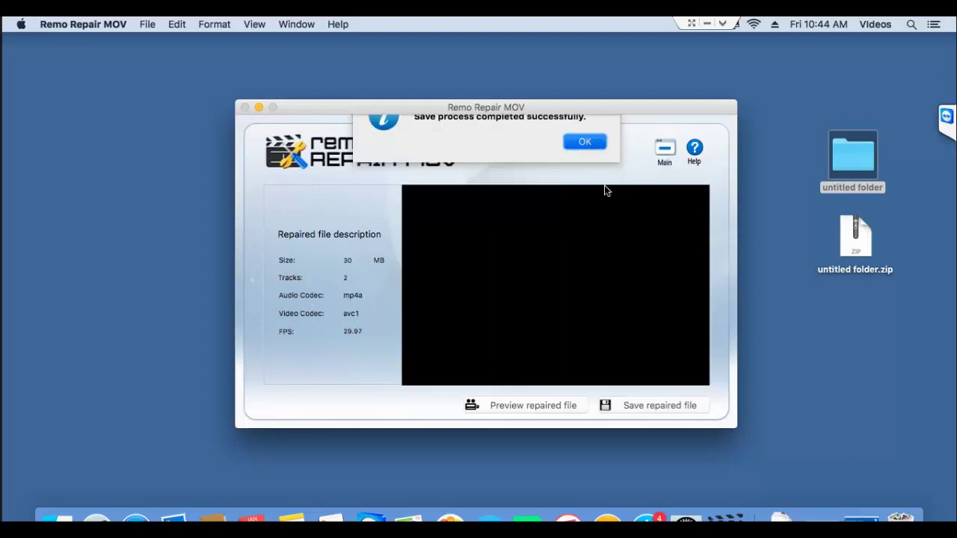
{"action": "double_click", "coordinate": [870, 162]}
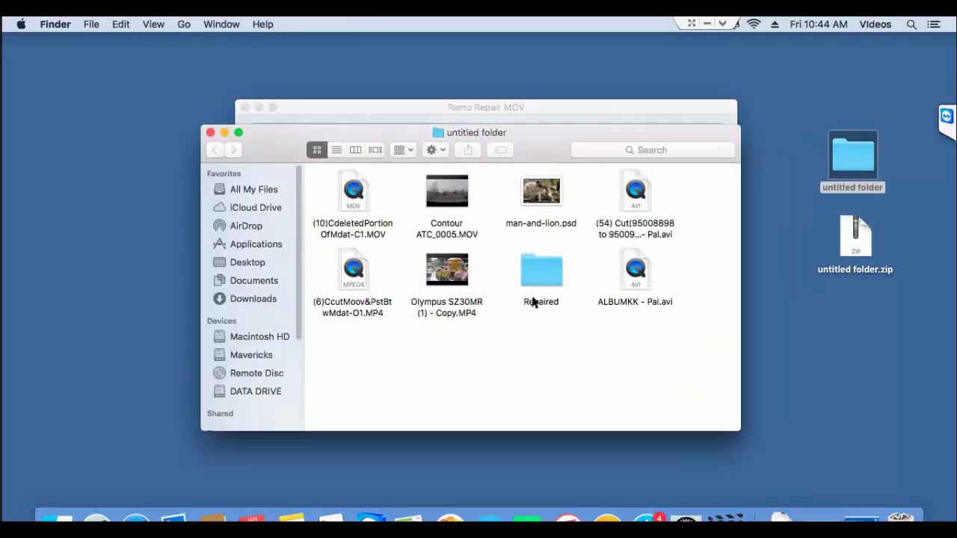
{"action": "double_click", "coordinate": [535, 277]}
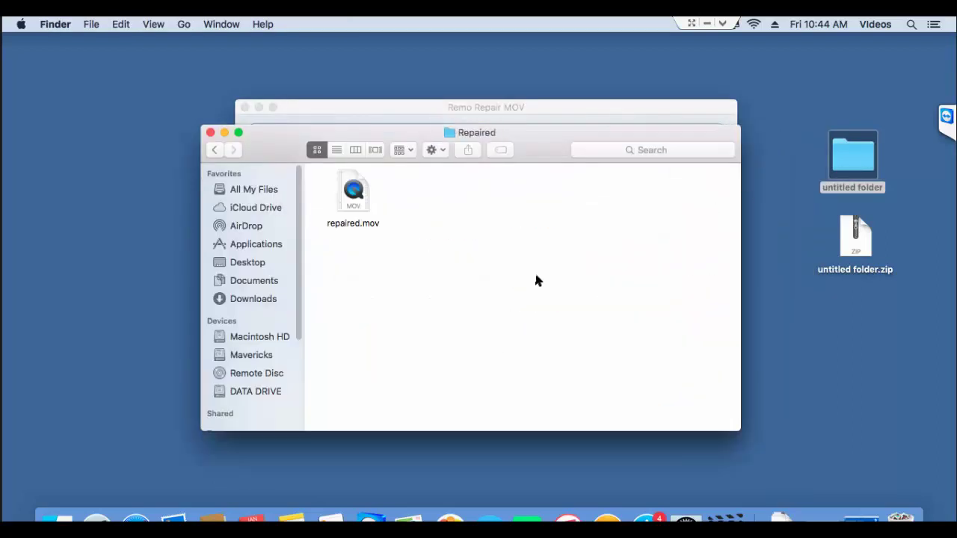
{"action": "left_click", "coordinate": [356, 194]}
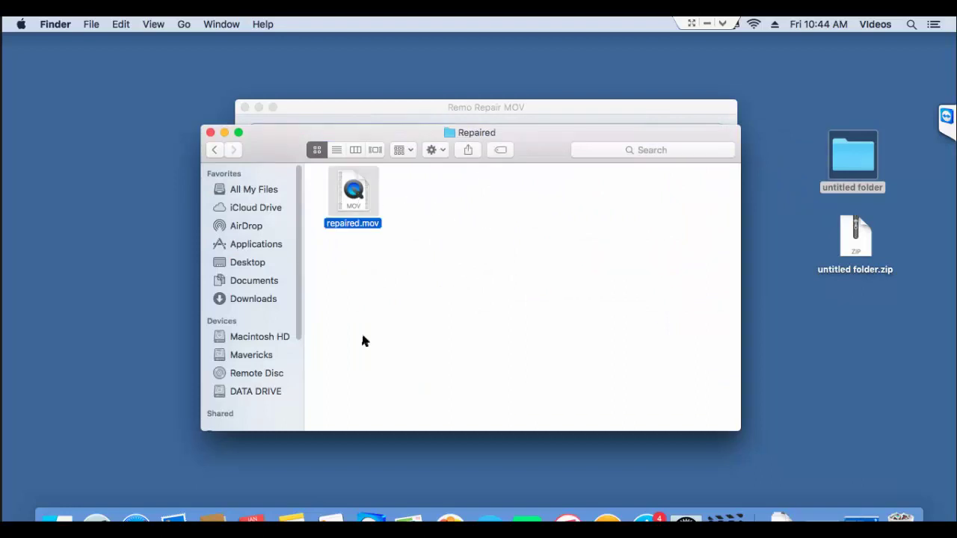